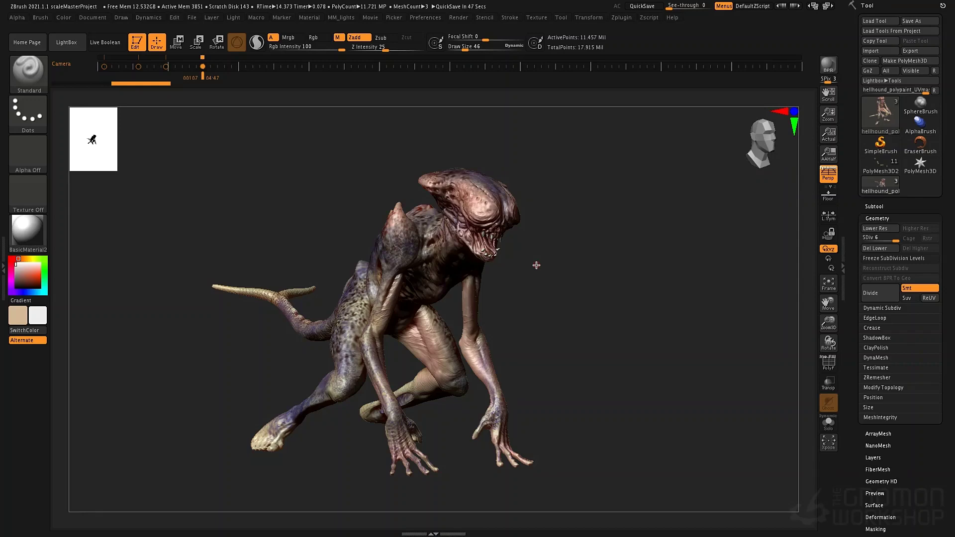
- Dock the Zplugin palette beside the canvas and expand the Scale Master plugin's options
click(146, 18)
click(160, 137)
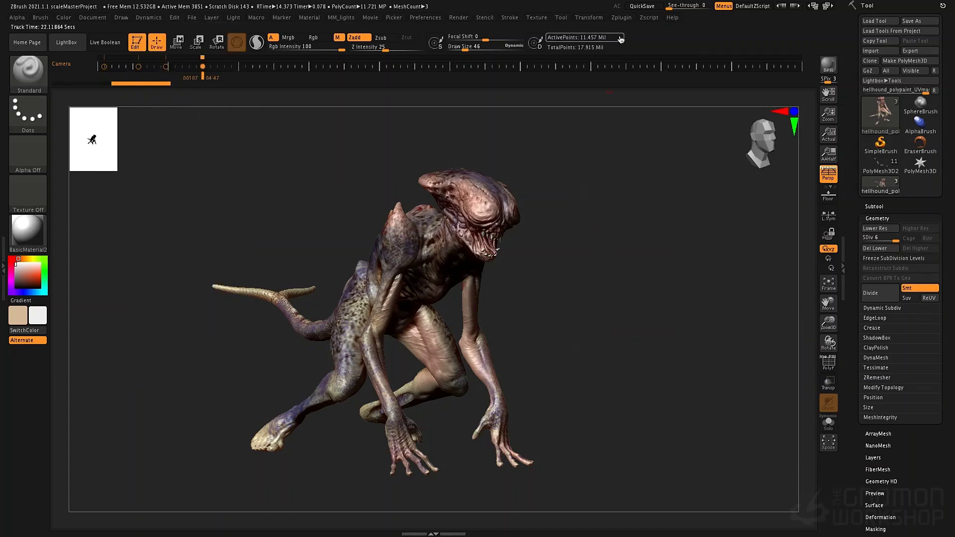
click(620, 18)
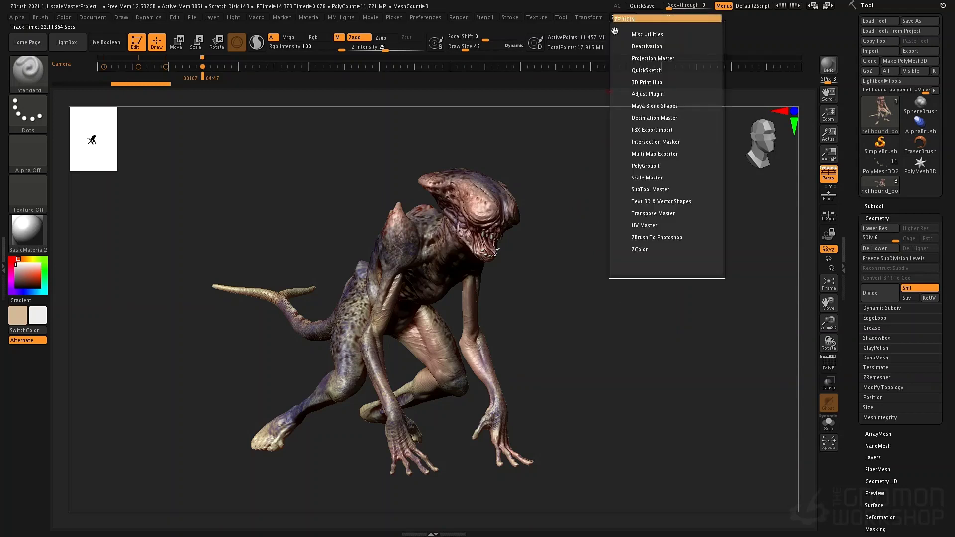
click(615, 30)
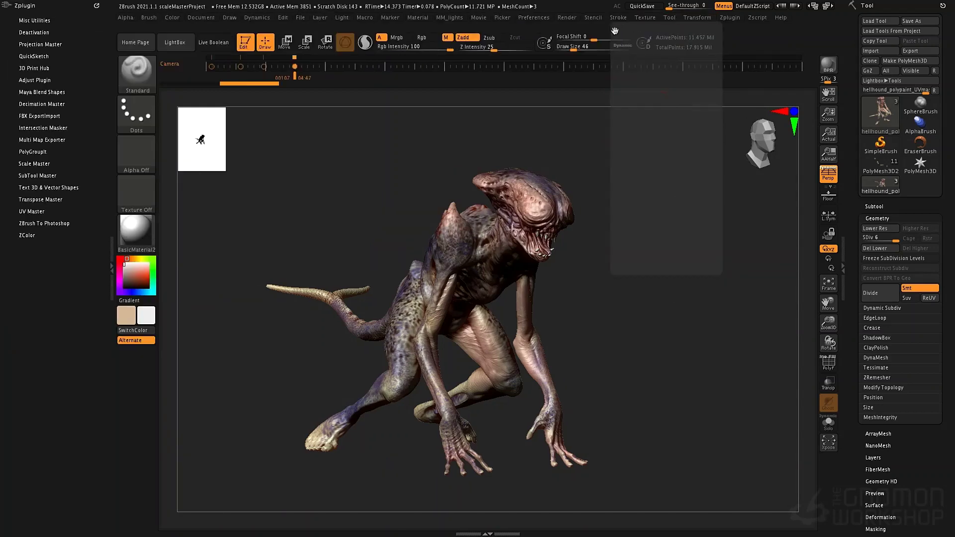
click(40, 164)
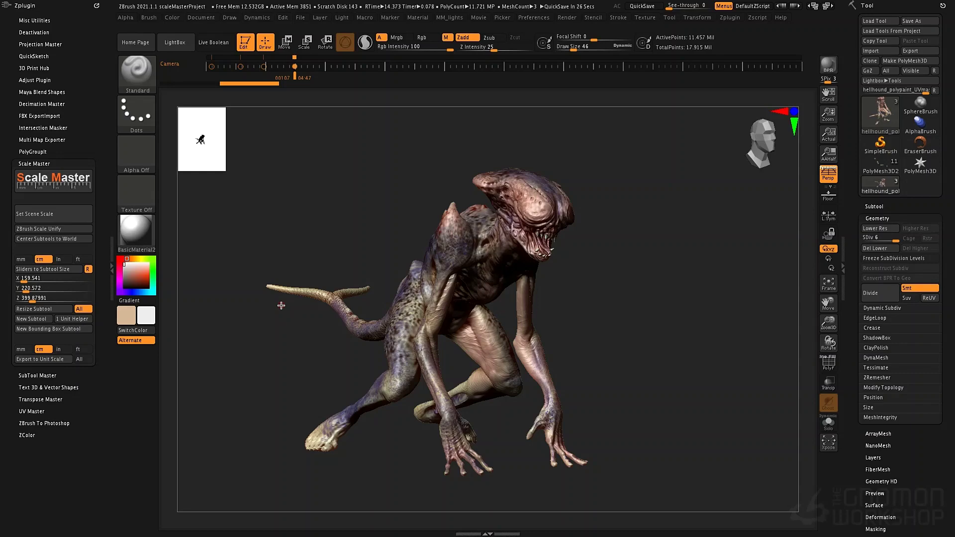
shift+drag(610, 212, 599, 220)
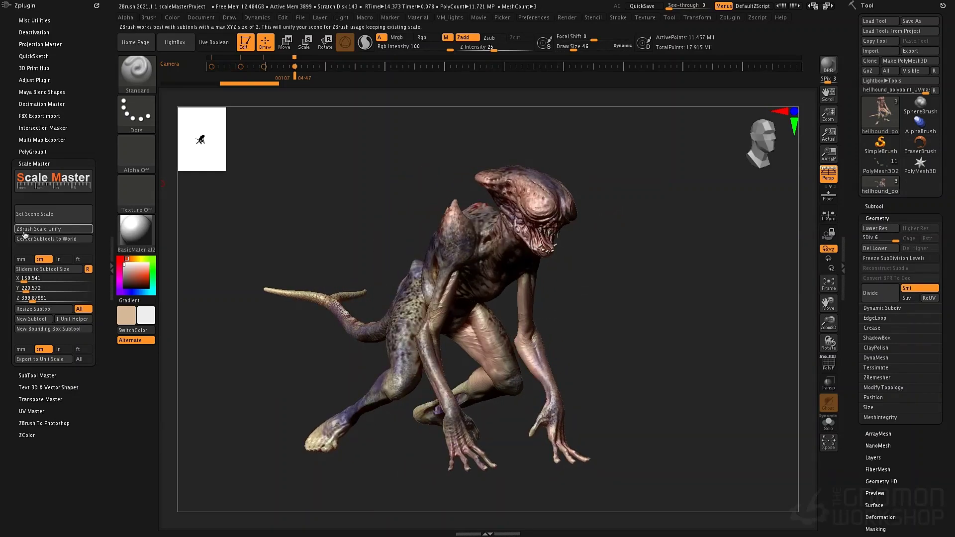
- Read through the About Scale Master help pages up to the extended functionality page and close them
click(45, 187)
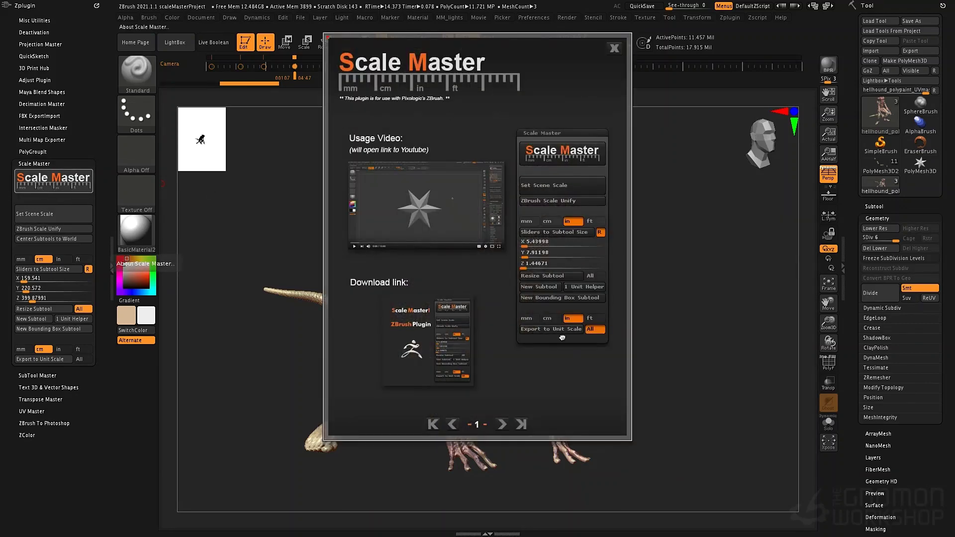
click(501, 424)
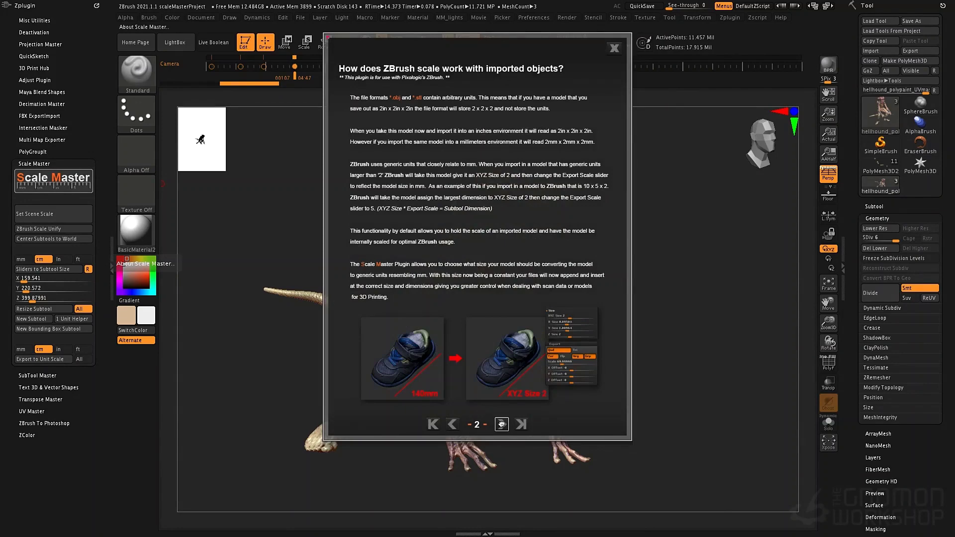
click(501, 424)
click(501, 423)
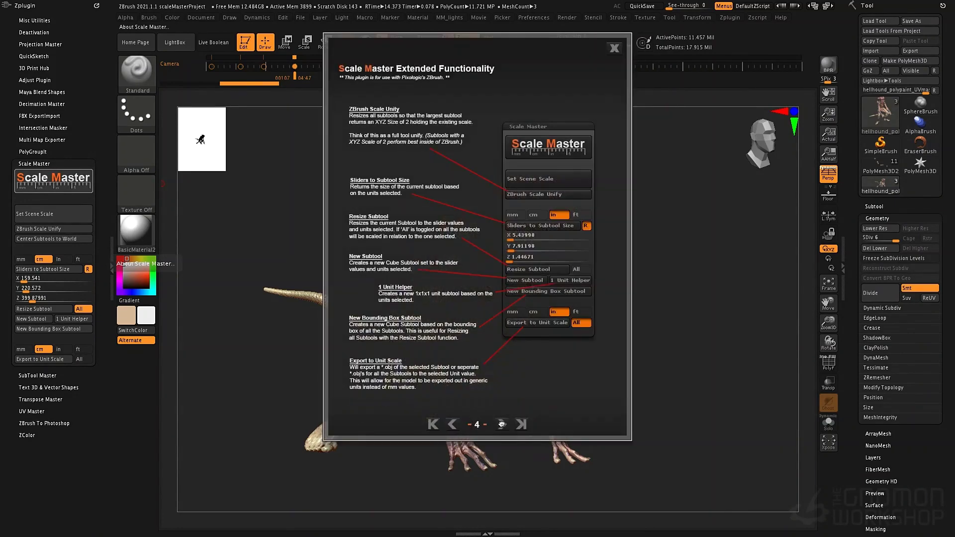
click(614, 49)
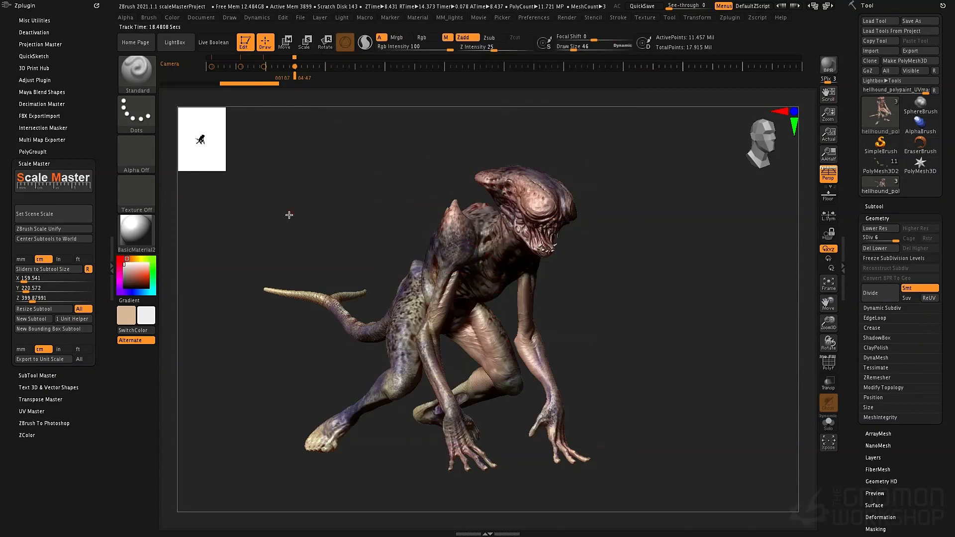
- Set the hellhound's scene scale to 3.41 x 4.72 x 8.54 ft and show its Geometry Size values
click(61, 212)
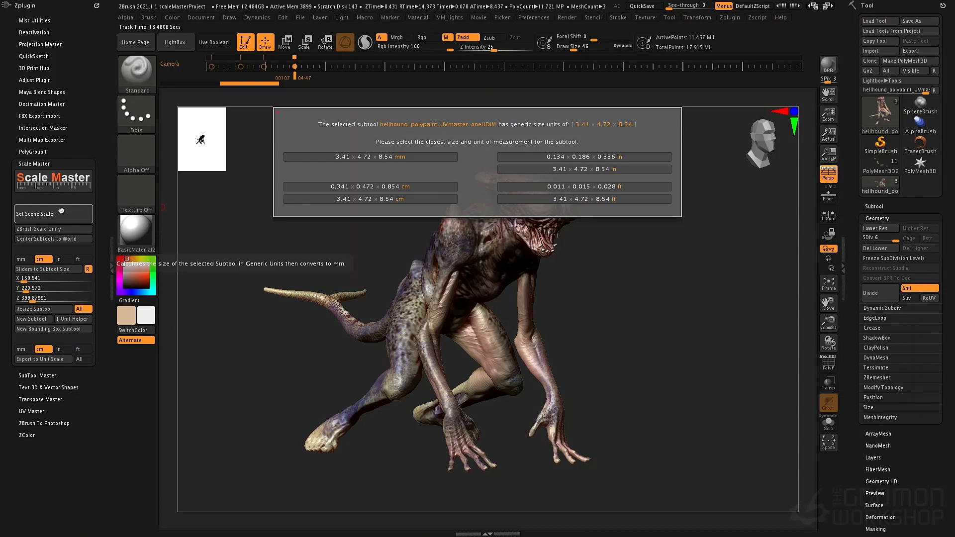
click(604, 199)
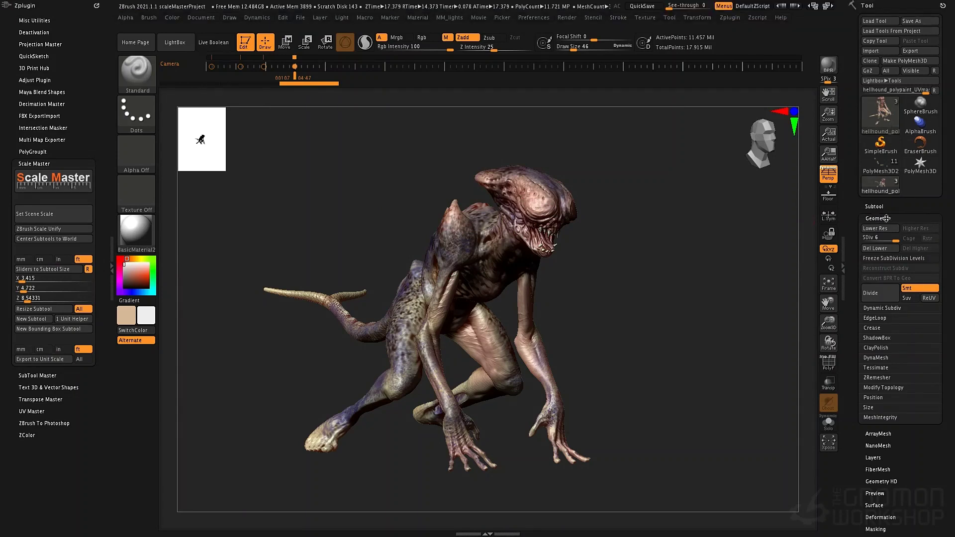
click(873, 408)
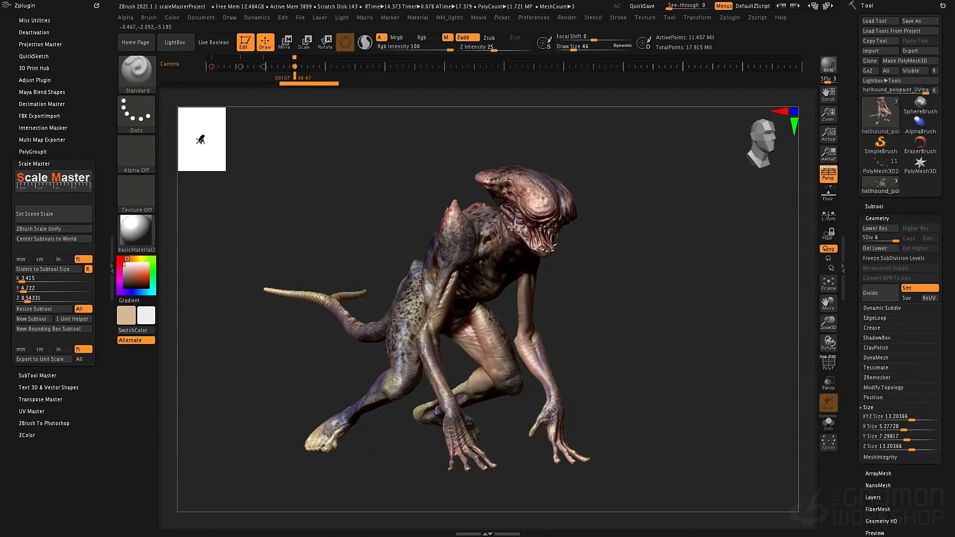
- Raise the brush Draw Size to its maximum of 1000 and reduce it to 439
key(space)
drag(512, 227, 589, 232)
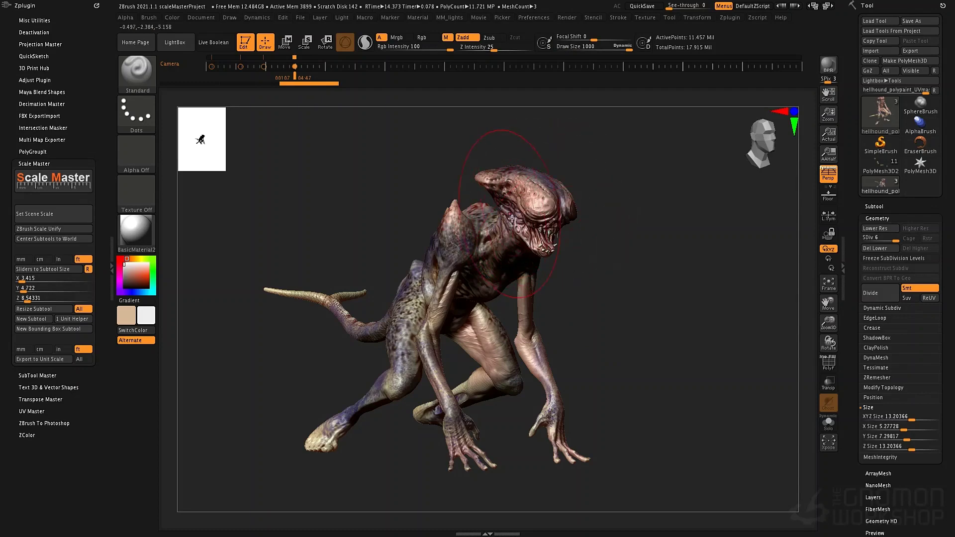
key(space)
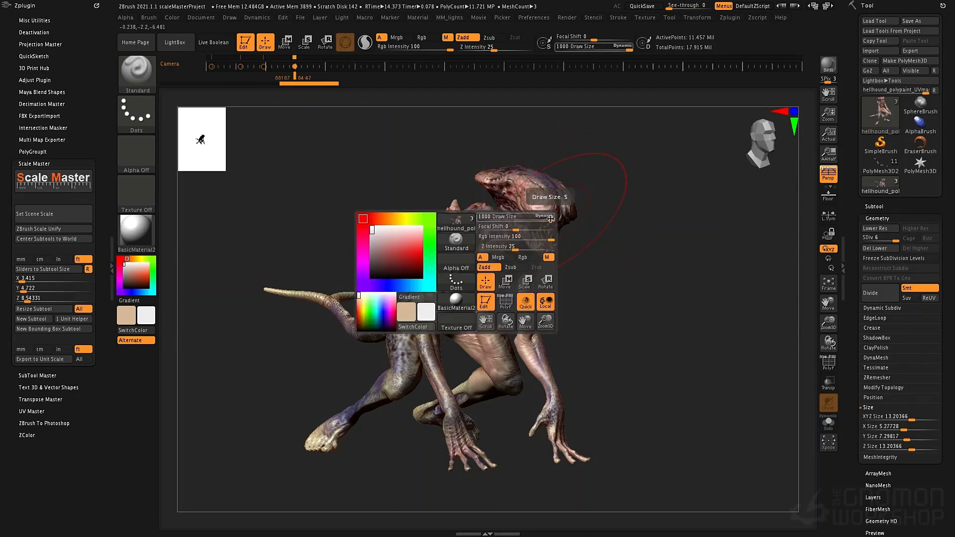
key(space)
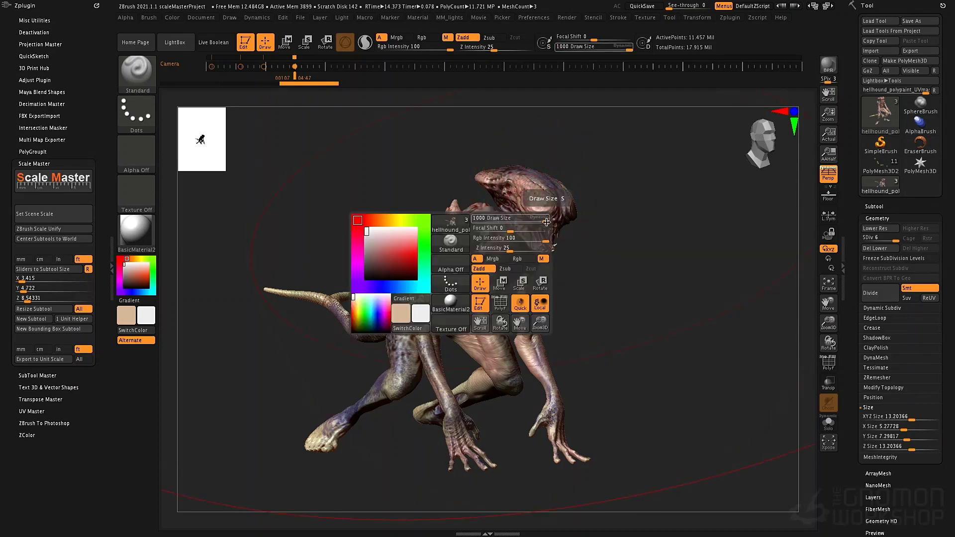
drag(546, 222, 538, 221)
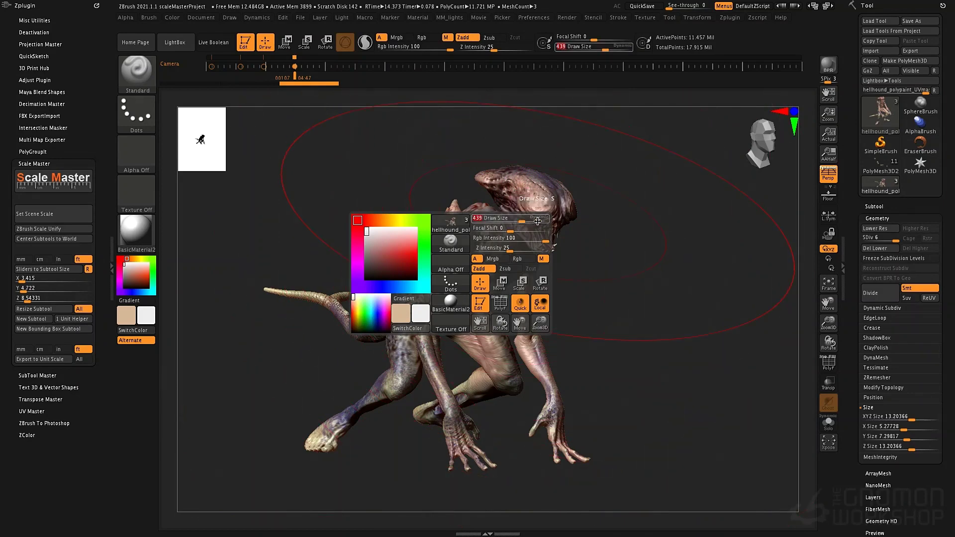
key(space)
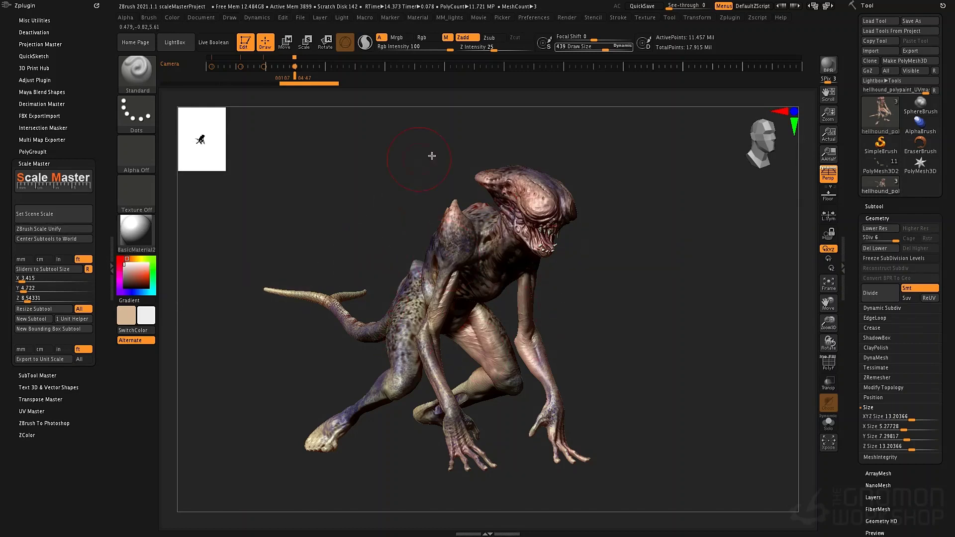
- Apply ZBrush Scale Unify to the whole tool and set the brush Draw Size to 52
click(870, 417)
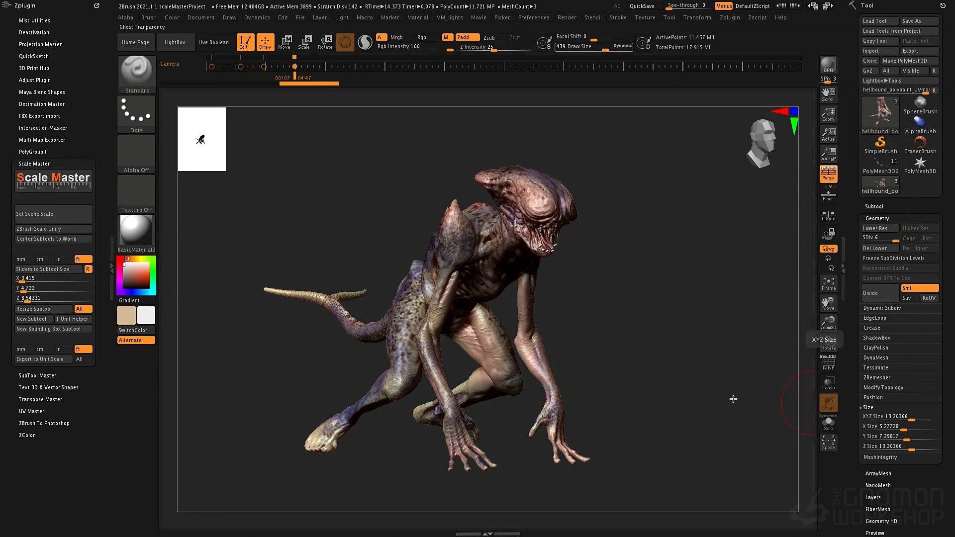
click(61, 230)
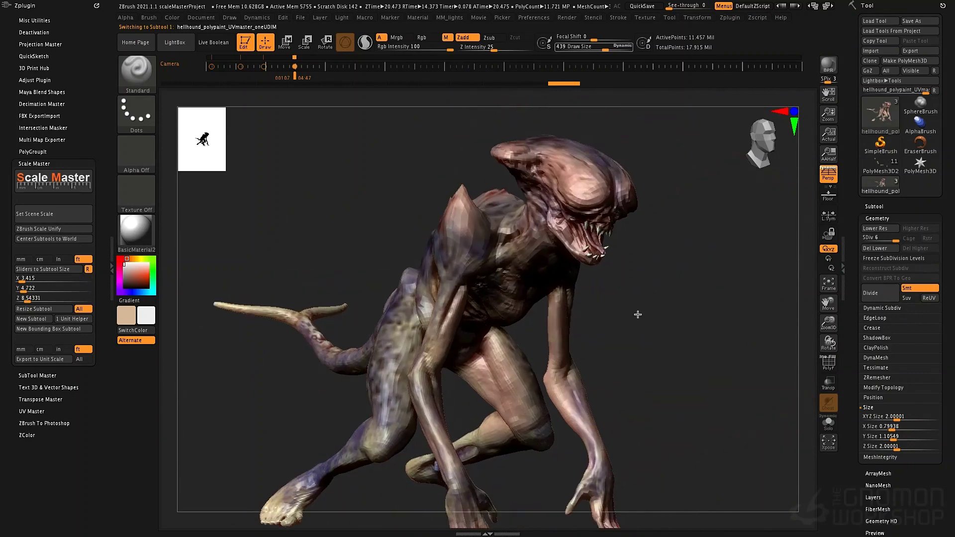
key(space)
mouse_move(527, 243)
mouse_down()
mouse_move(558, 248)
mouse_move(477, 245)
mouse_up()
key(space)
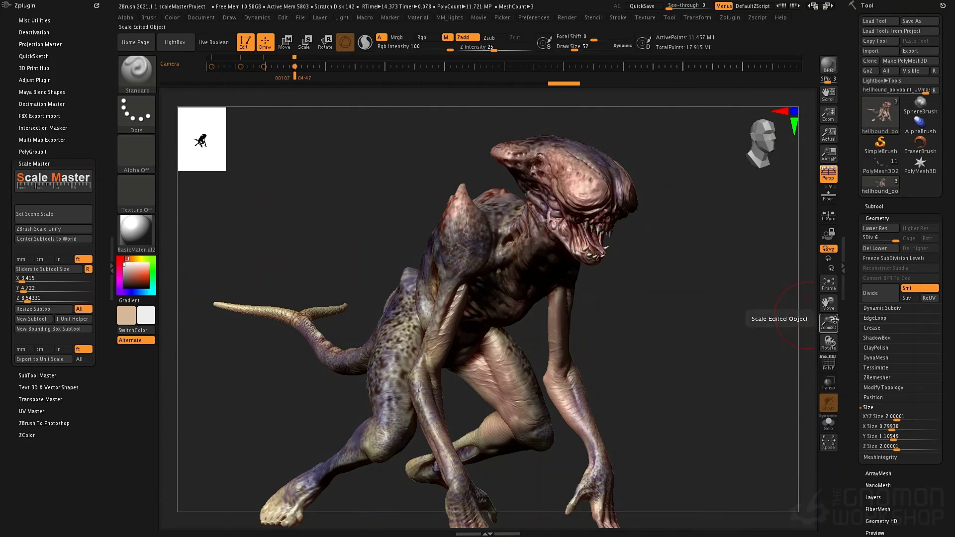
- Examine the DynaMesh settings in the hellhound's Geometry options
click(877, 358)
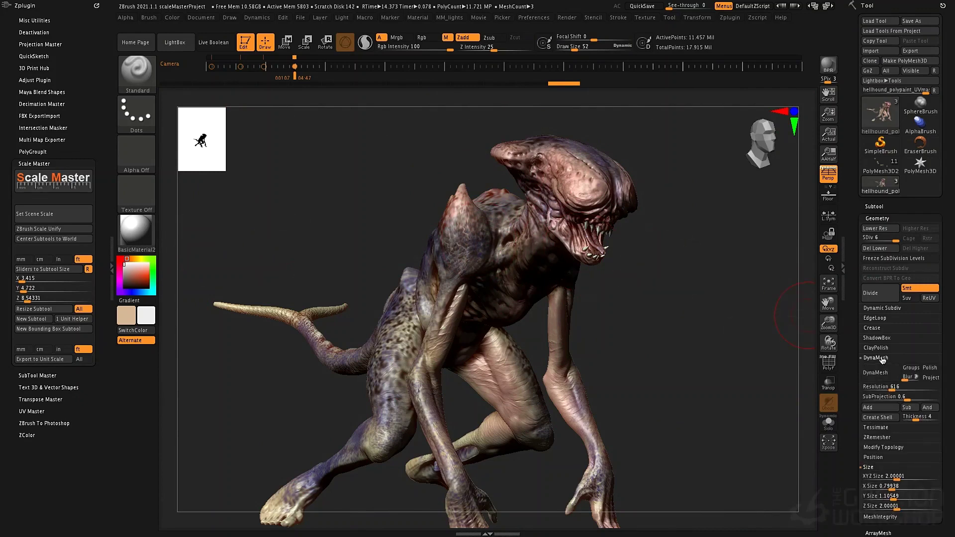
click(878, 358)
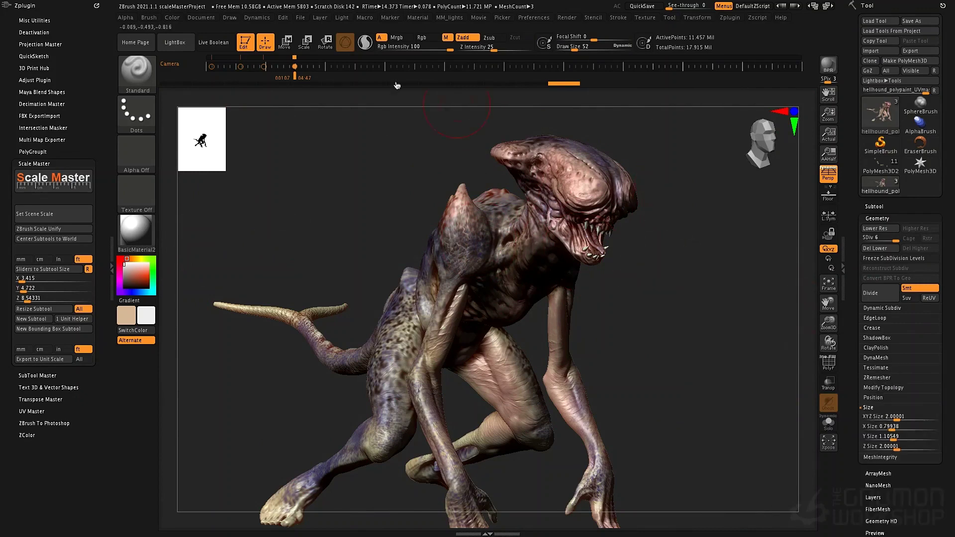
click(262, 17)
- Switch the Scale Master size units to cm and set the Z size to 400
click(37, 298)
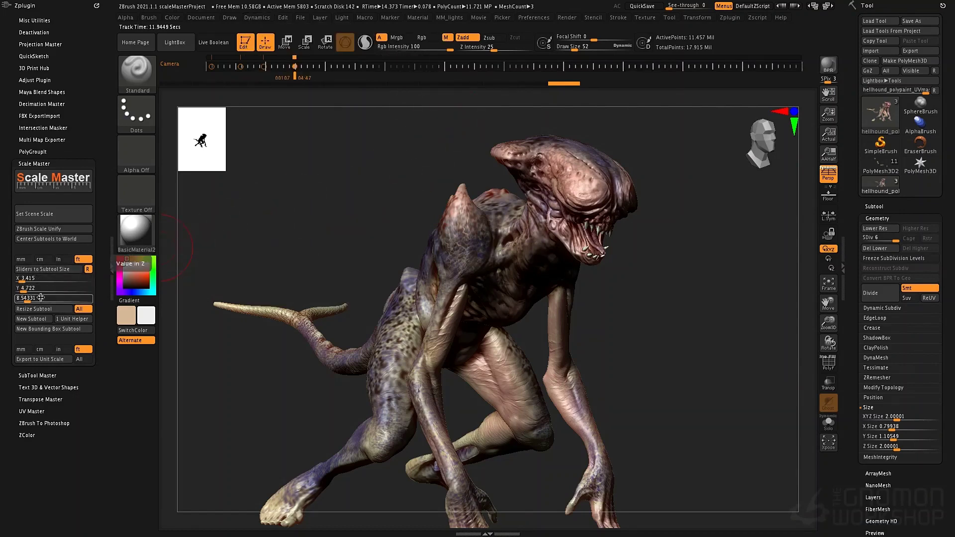
click(58, 270)
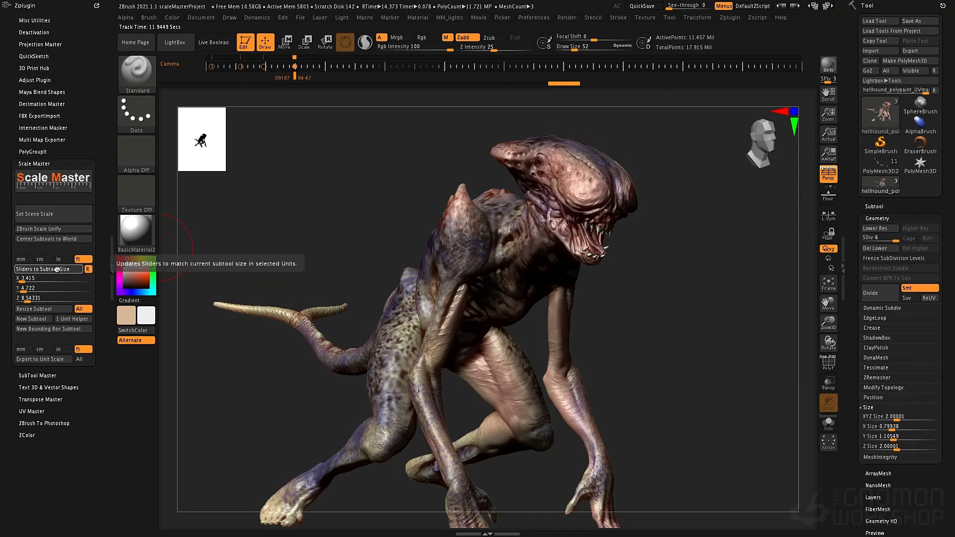
click(26, 297)
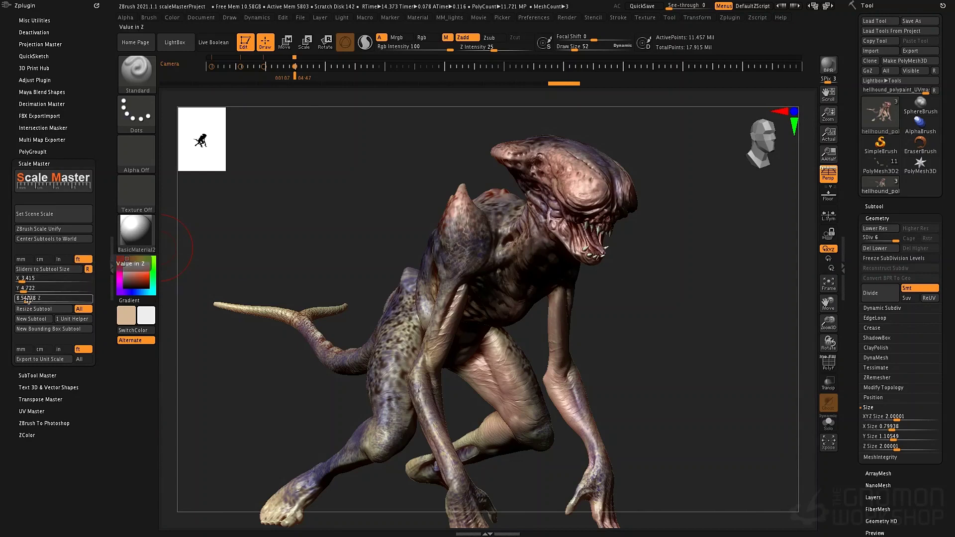
key(Return)
click(40, 259)
click(28, 290)
click(28, 298)
text(4.)
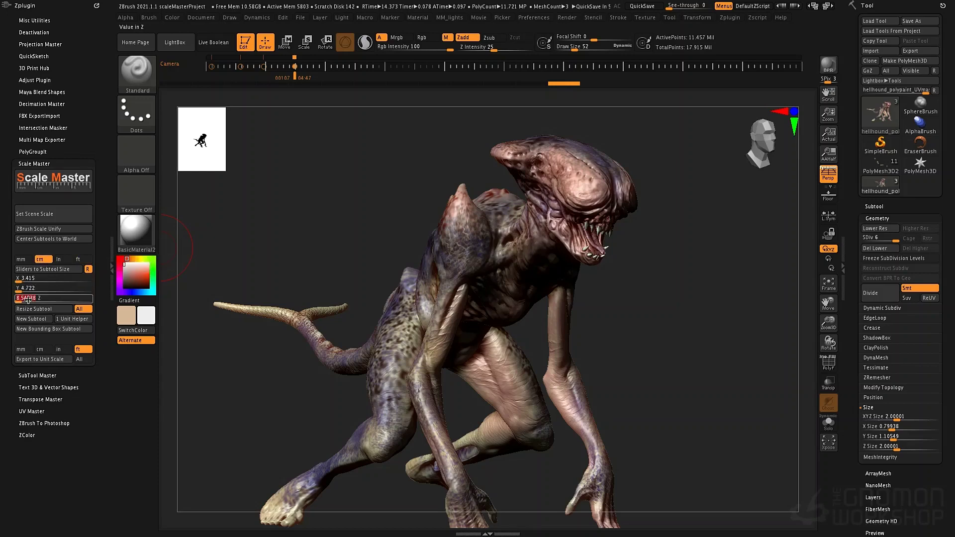
key(Return)
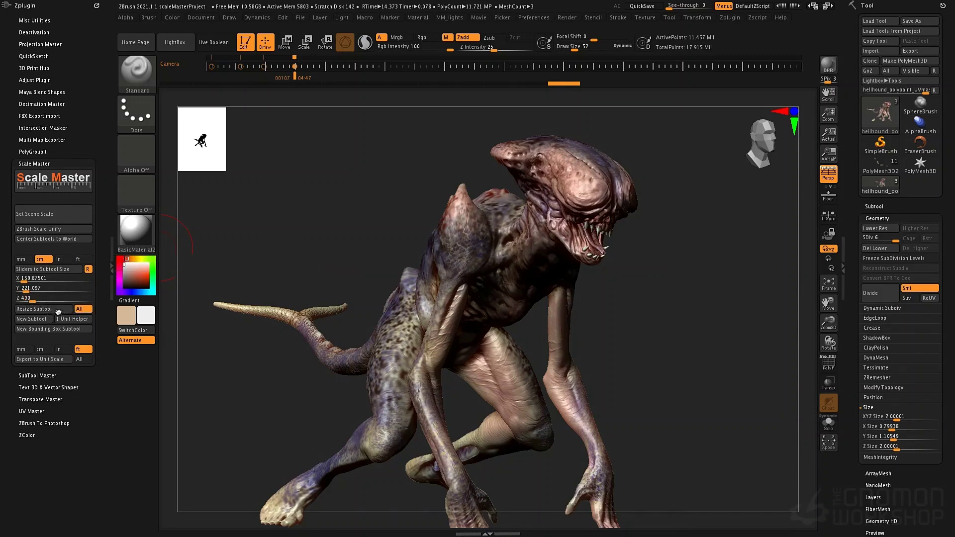
- Resize all subtools together to the entered Scale Master size with Resize Subtool
click(58, 312)
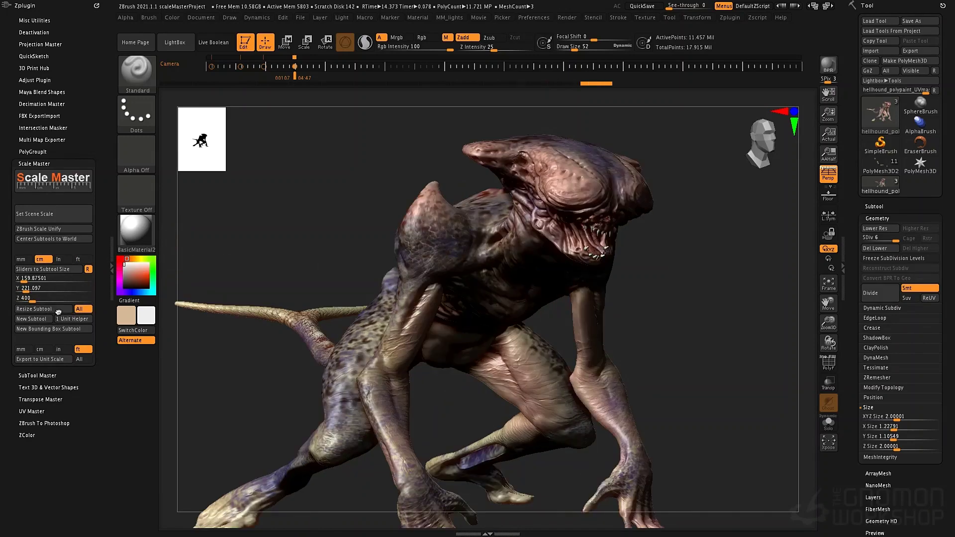
click(58, 312)
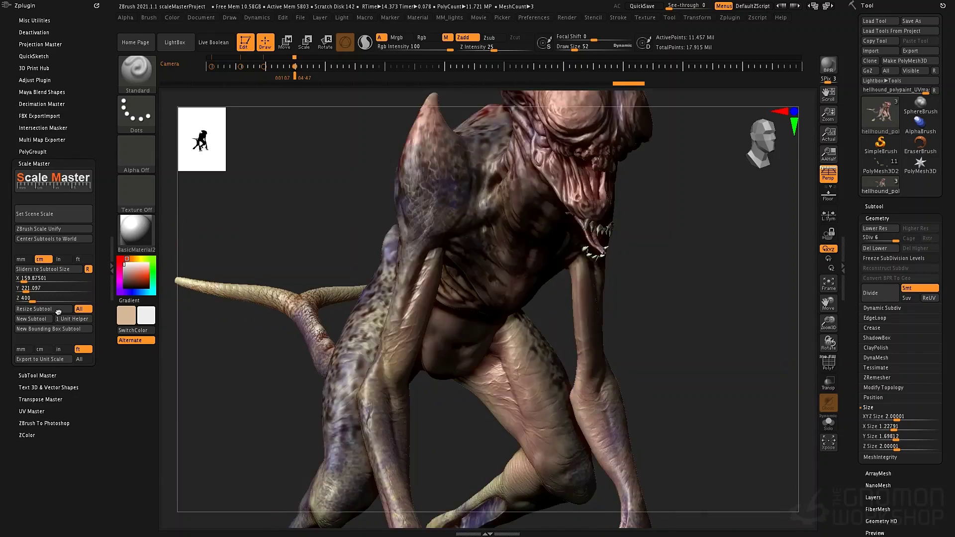
click(58, 310)
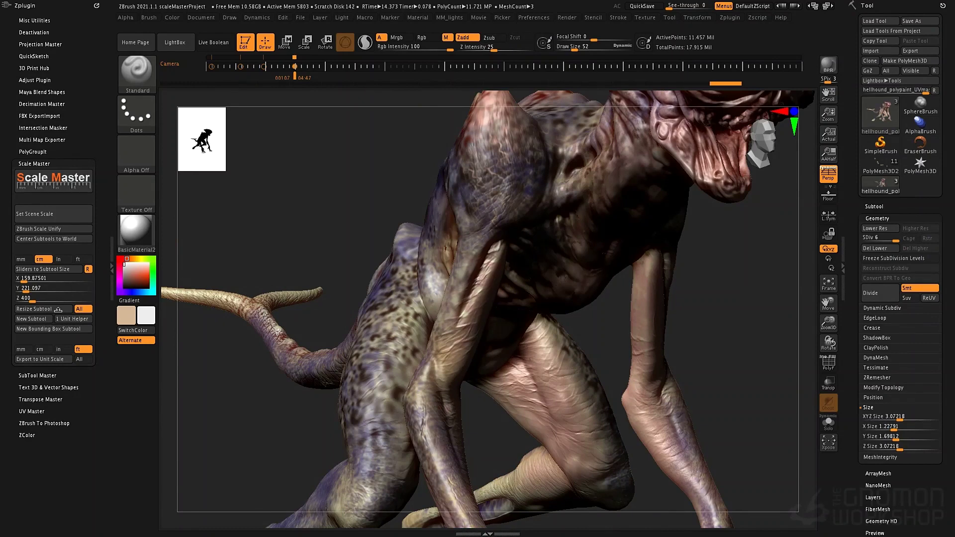
key(ctrl+z)
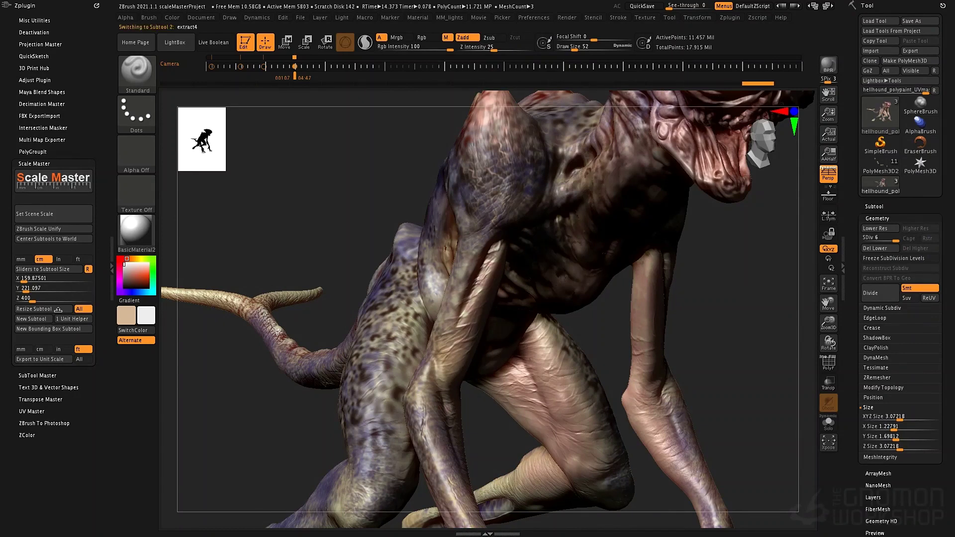
key(ctrl+shift+z)
key(ctrl+shift+z)
key(ctrl+shift+z)
key(ctrl+shift+z)
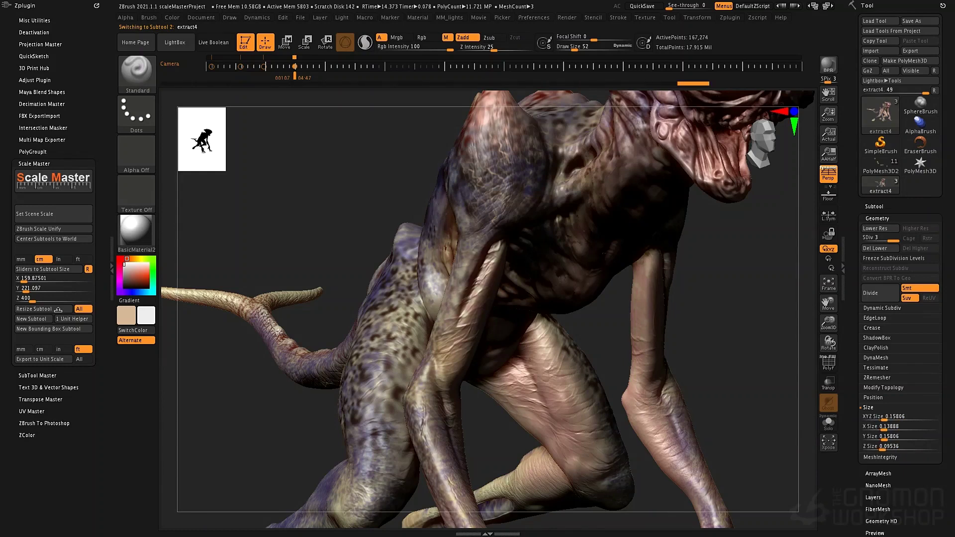
key(ctrl+z)
key(ctrl+z)
key(ctrl+z)
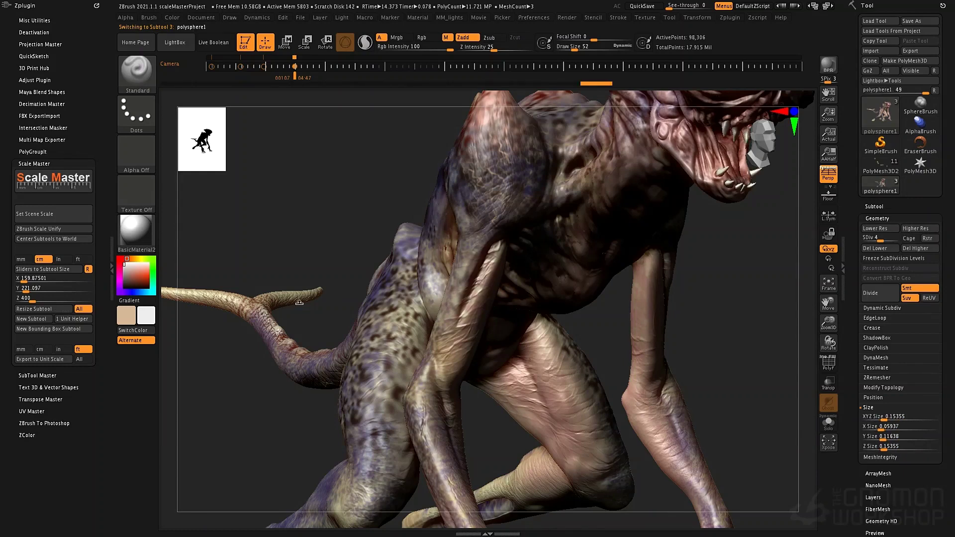
key(ctrl+shift+z)
key(ctrl+shift+z)
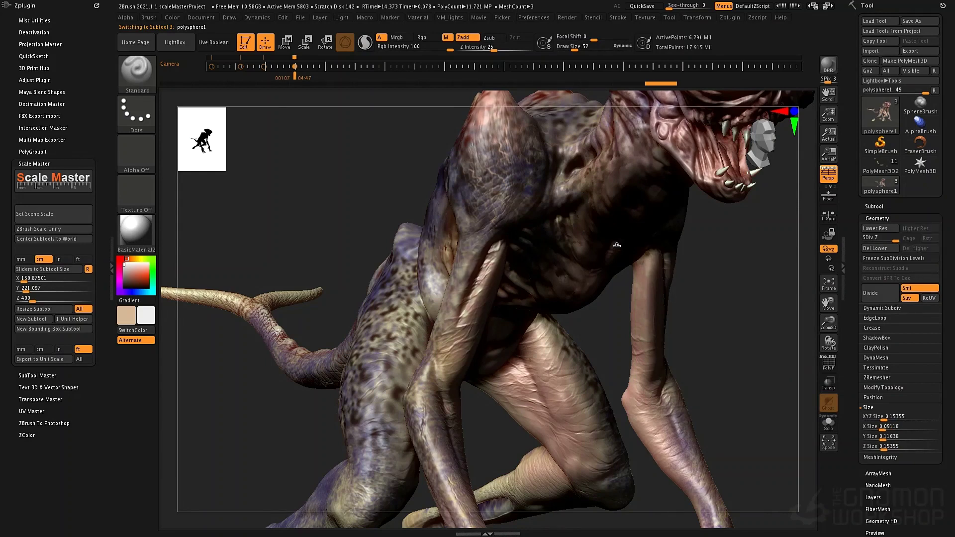
key(ctrl+shift+z)
key(ctrl+shift+z)
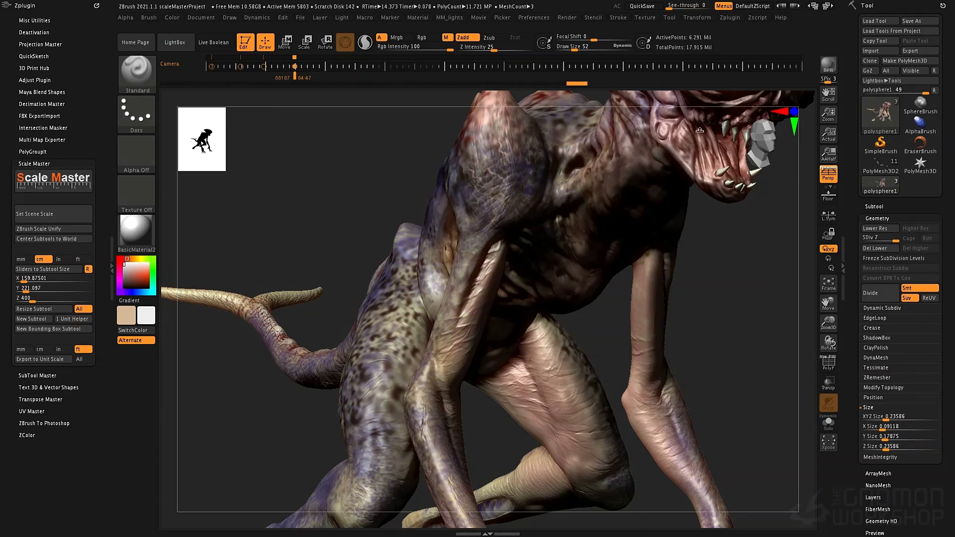
- Select the hellhound body subtool and examine the scale factor in its Export settings
alt+click(724, 199)
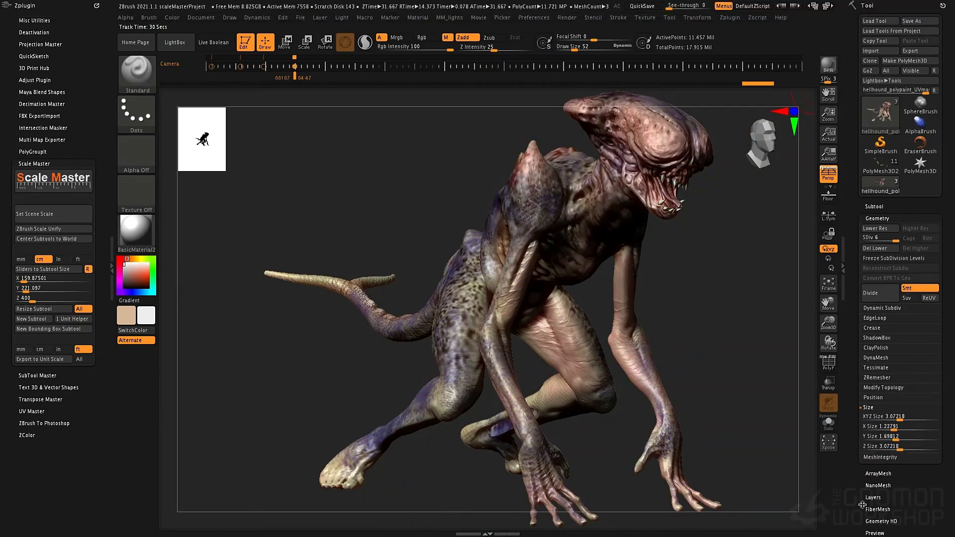
scroll(866, 473, down, 2)
scroll(867, 446, down, 6)
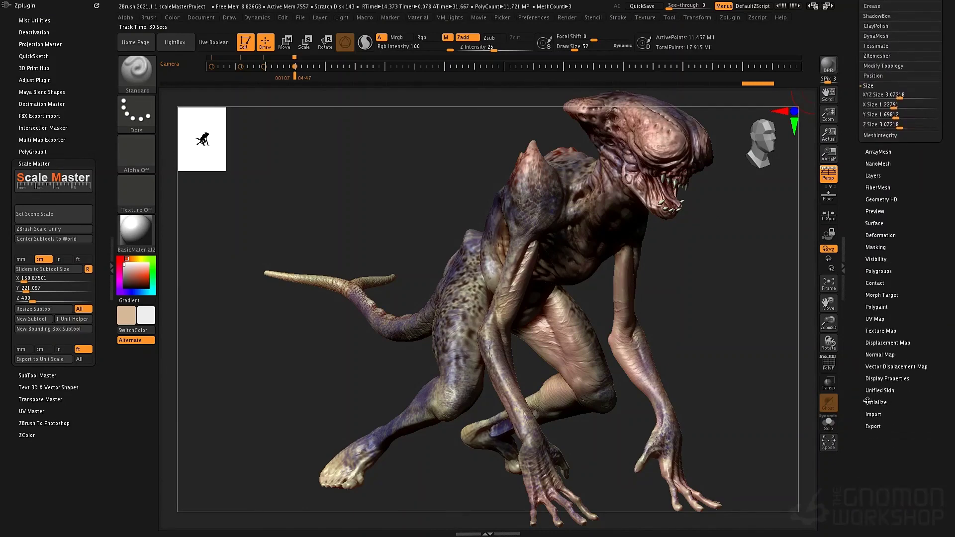
click(880, 426)
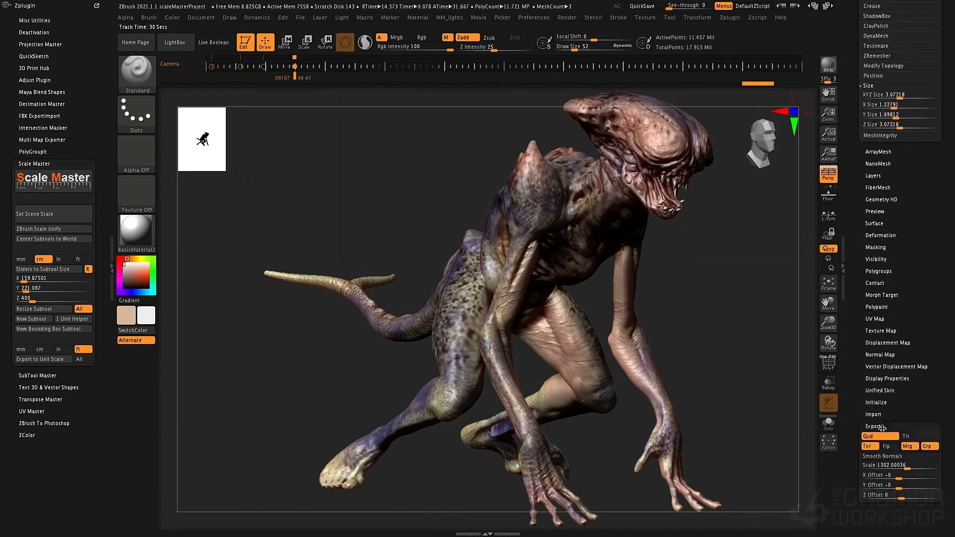
click(907, 423)
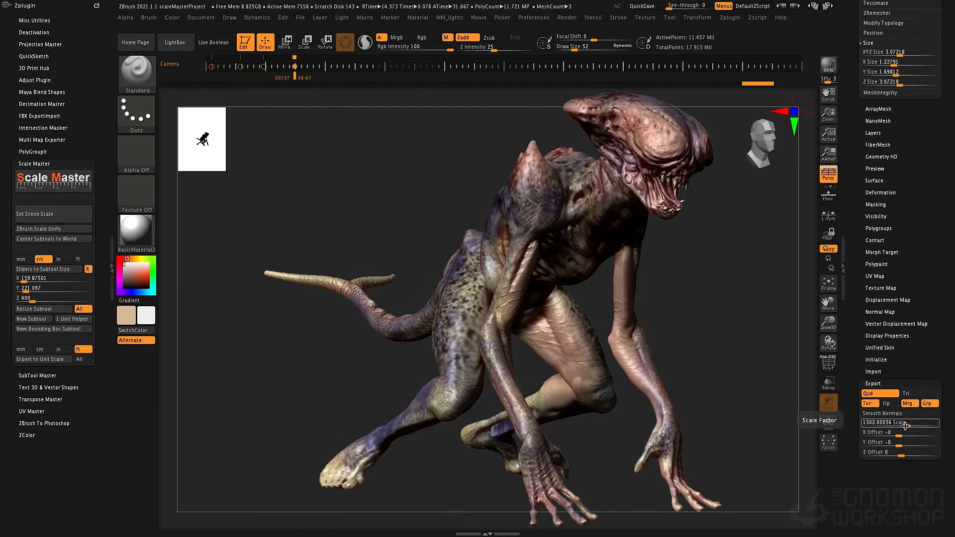
click(43, 296)
click(35, 289)
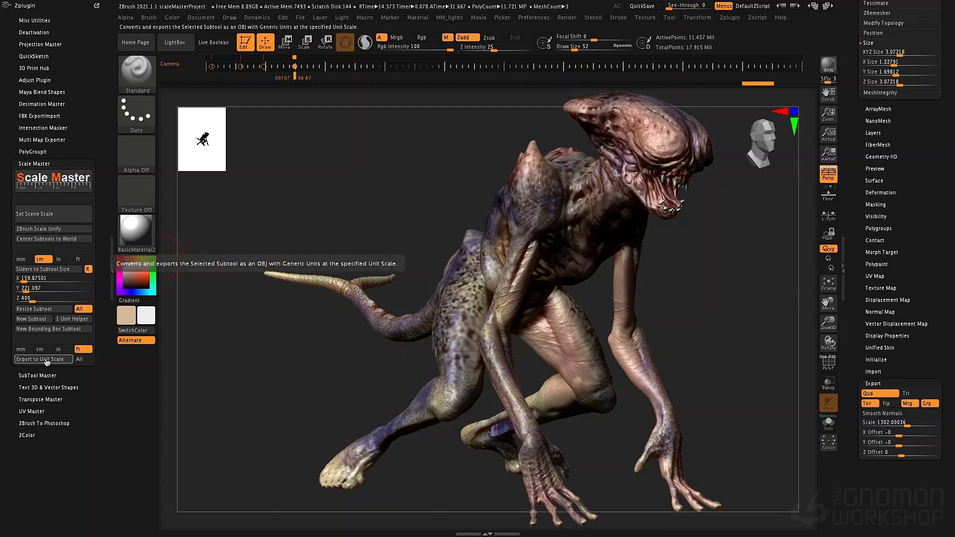
click(30, 300)
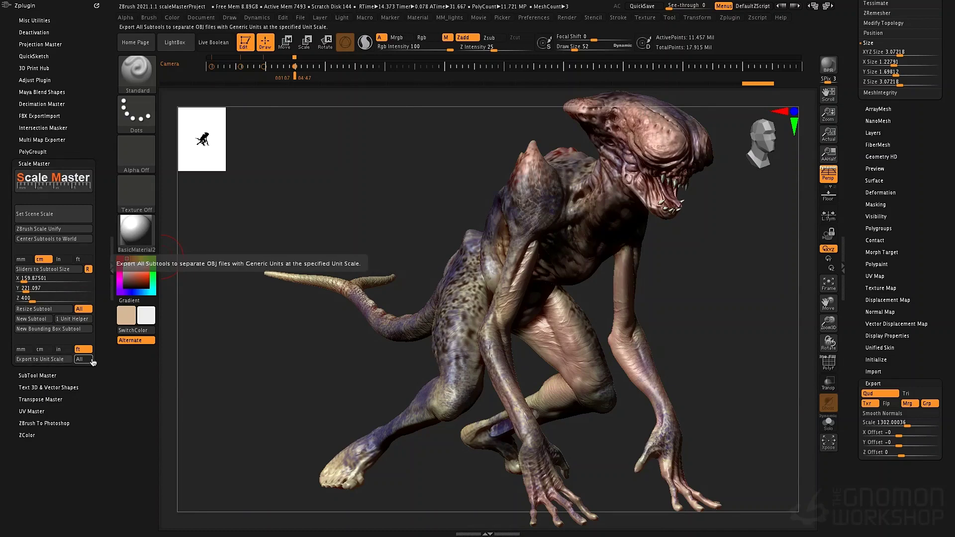
- Lower the hellhound body to subdivision level 1 and set the Scale Master export unit to cm
scroll(848, 180, up, 3)
scroll(848, 180, up, 6)
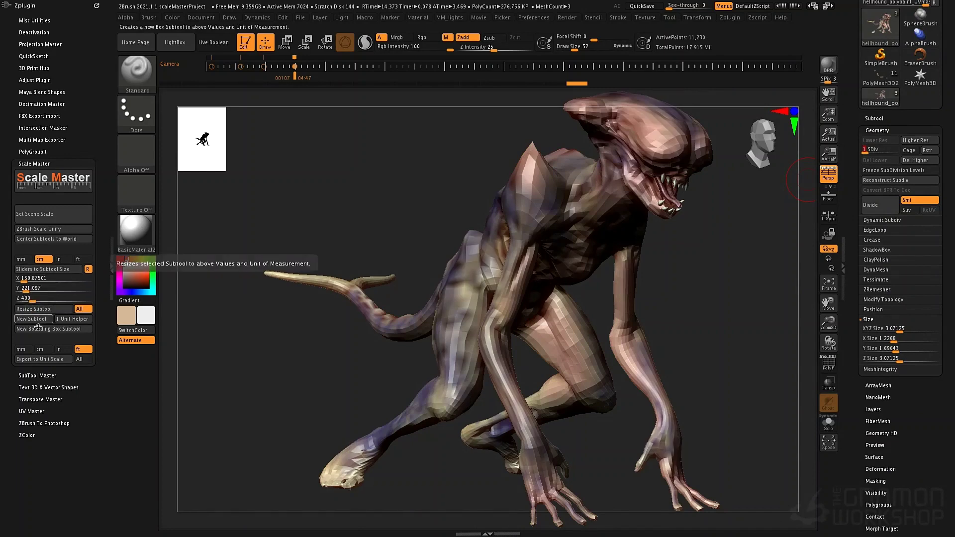
click(39, 350)
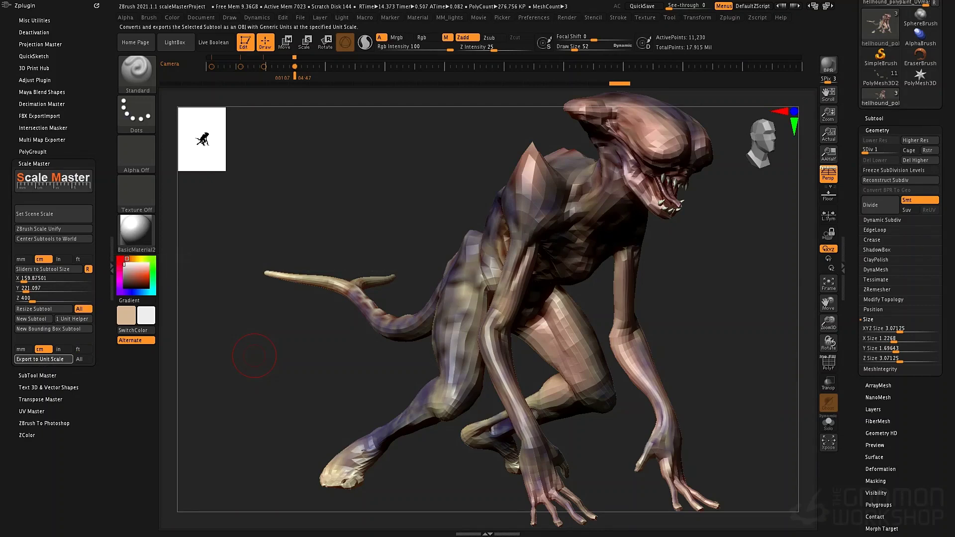
- Export the body subtool to unit scale as 400cm.obj in the ztools folder, replacing the existing file
click(50, 359)
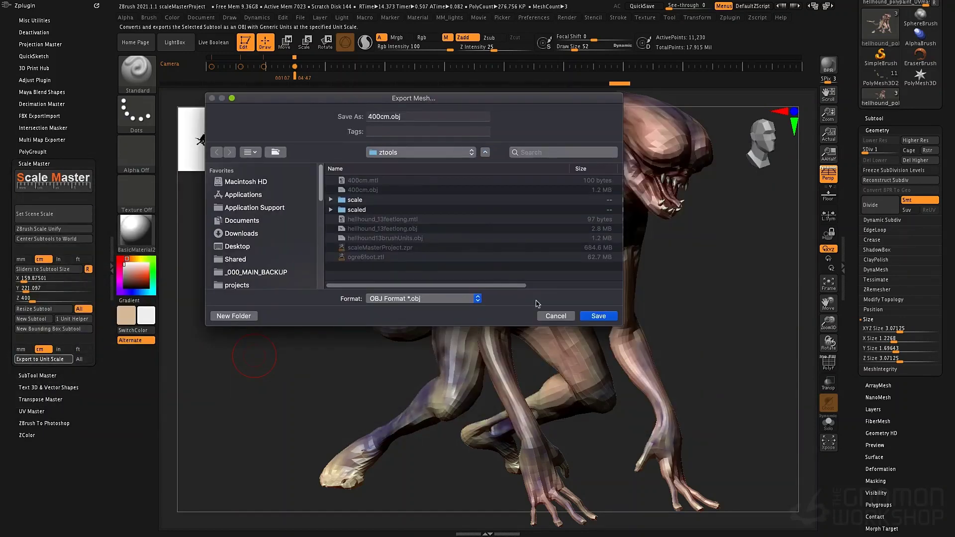
click(598, 316)
click(485, 163)
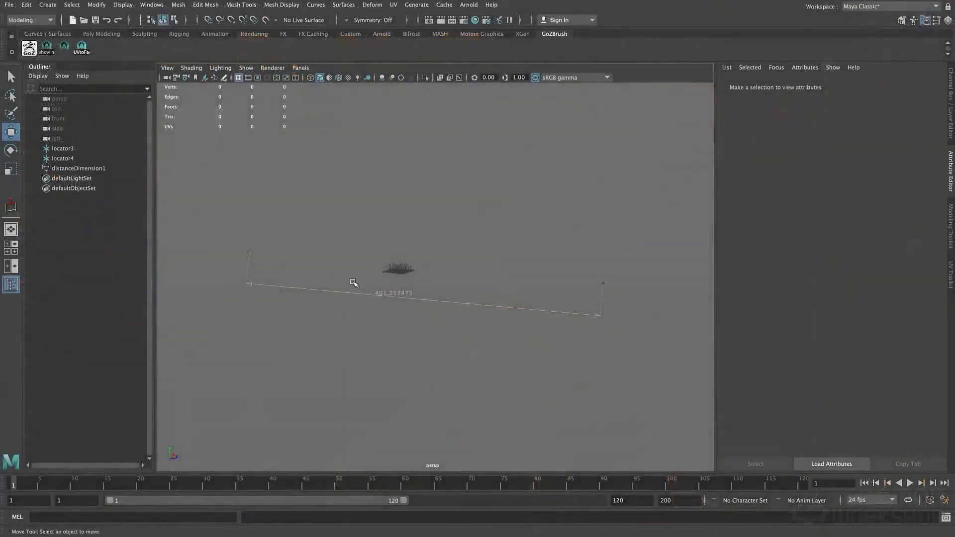
- Switch to Maya, import 400cm.obj and compare the model's length with the existing distance dimension in the left view
click(362, 293)
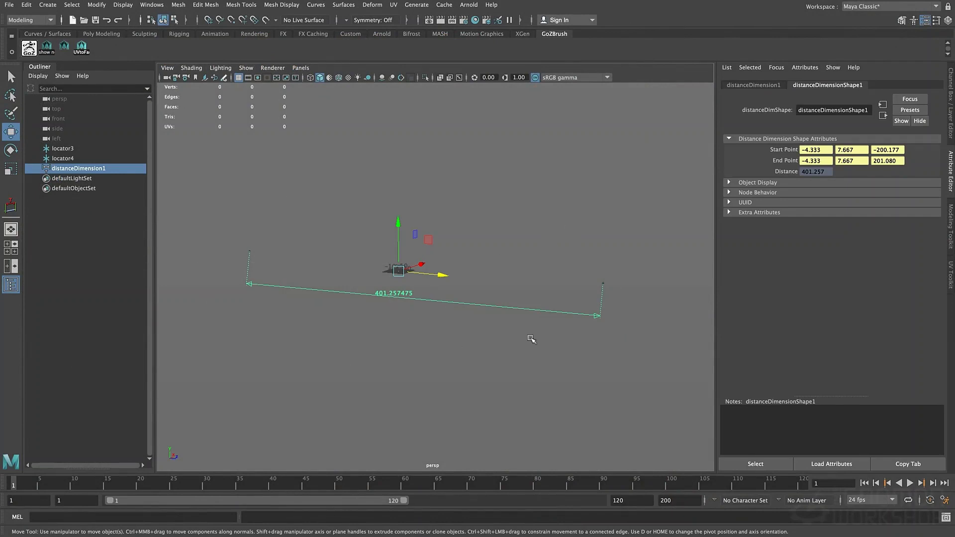
click(10, 5)
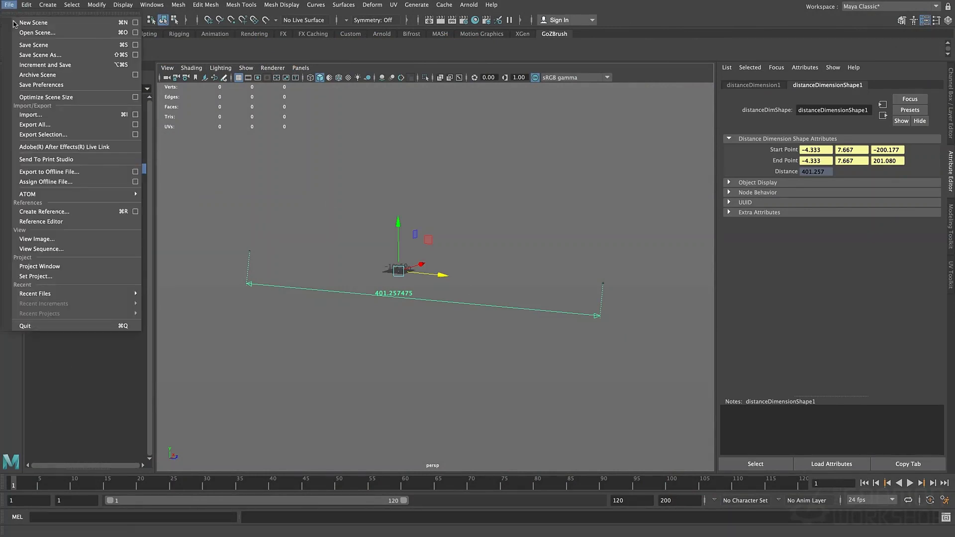
click(50, 115)
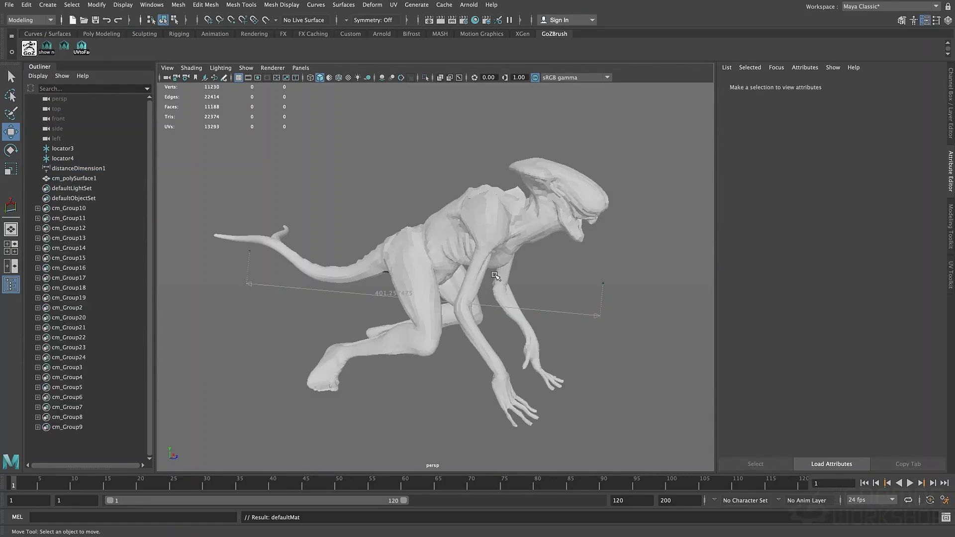
key(space)
key(space)
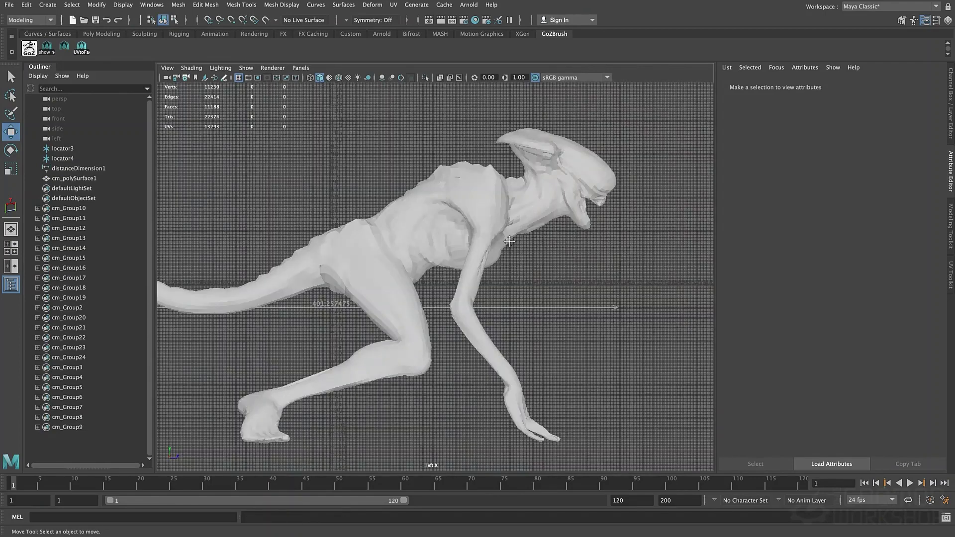
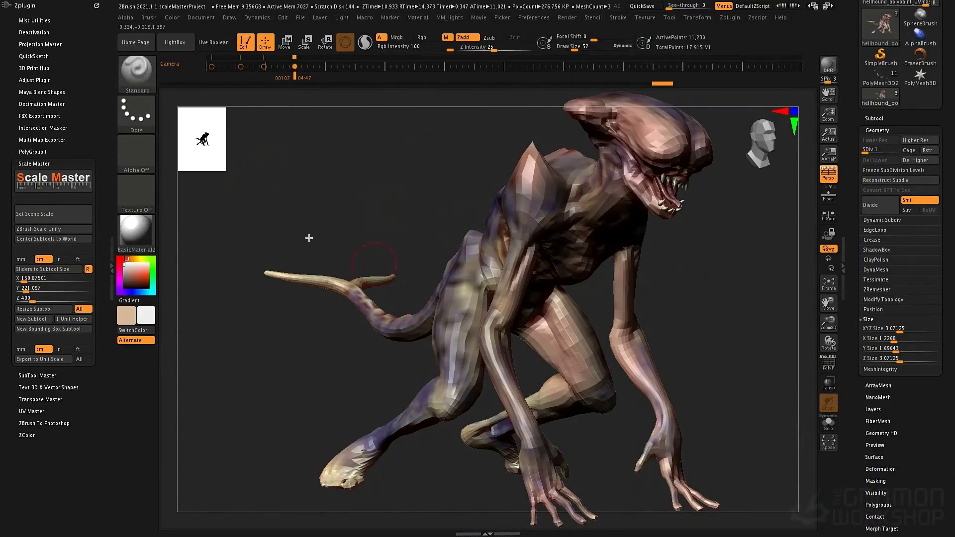
click(36, 165)
click(36, 165)
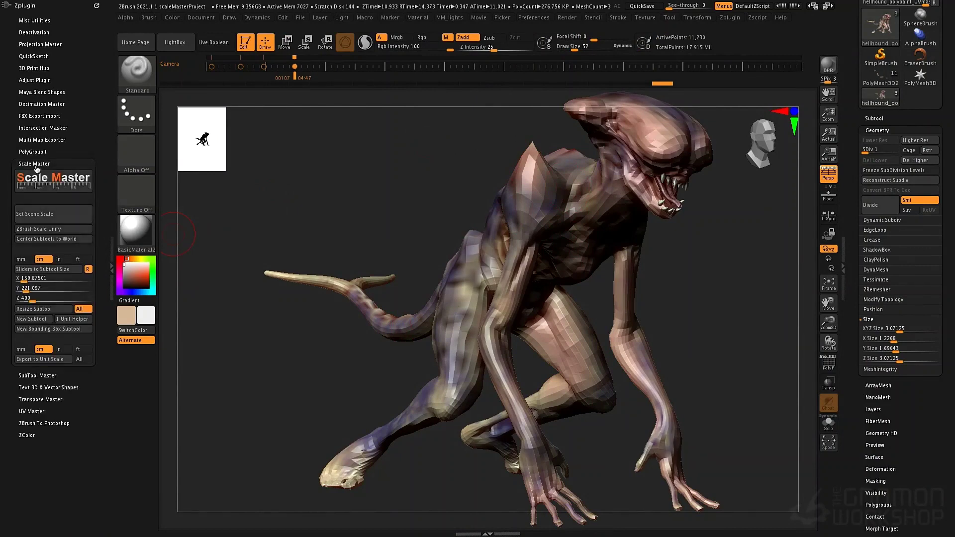